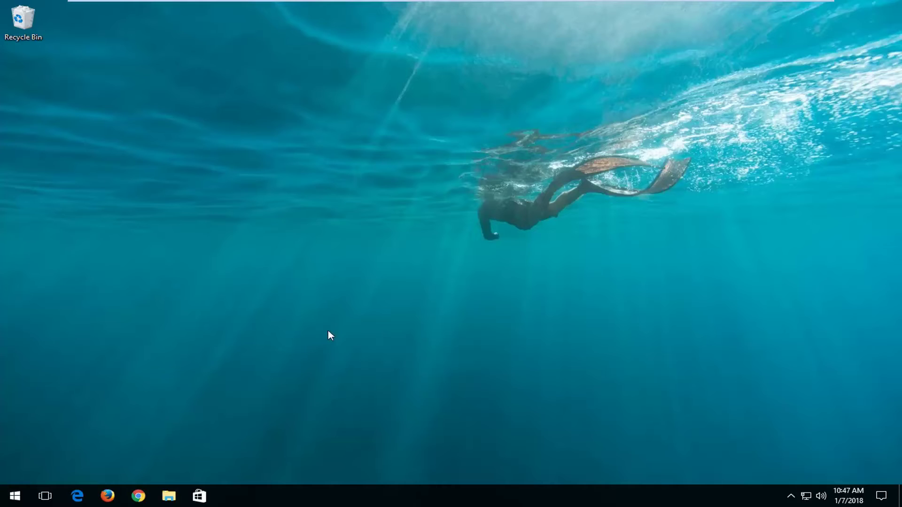
Search Start for 'user account' and open Change User Account Control settings
left_click(14, 497)
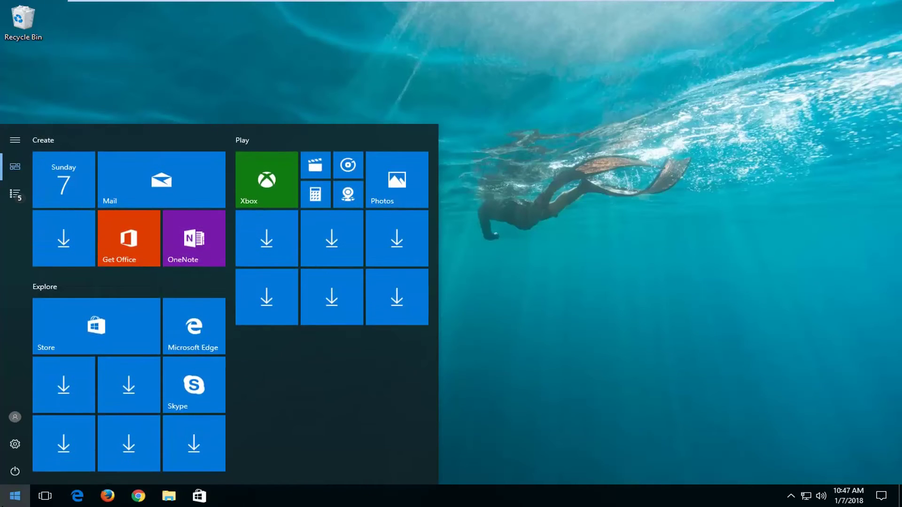
type("user ac")
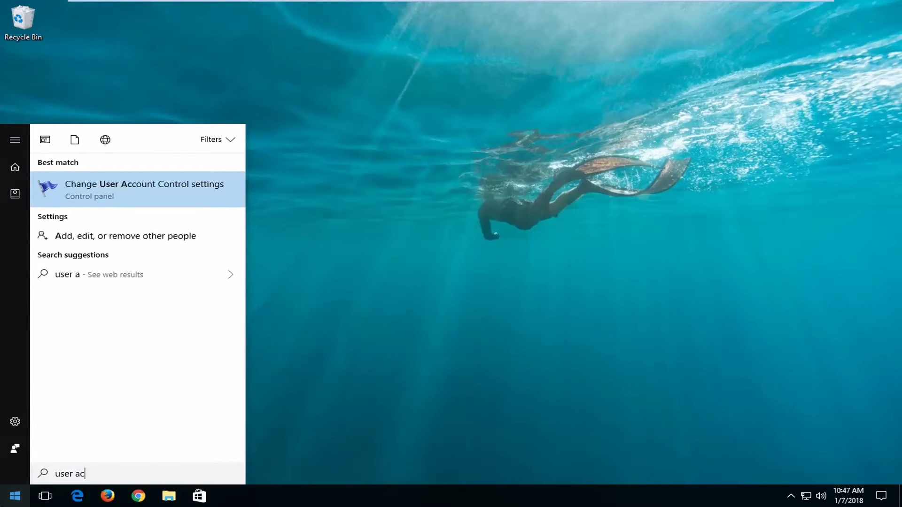
type("count")
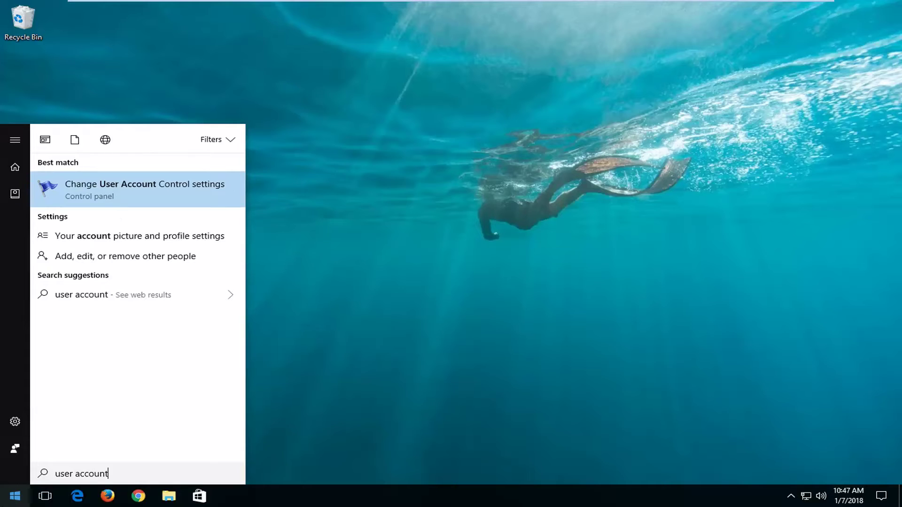
left_click(110, 187)
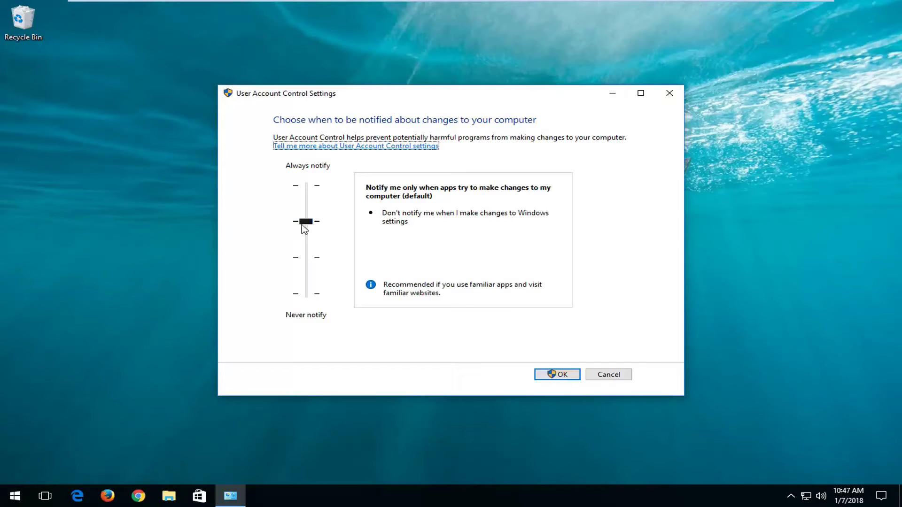
Try several UAC slider levels, then leave the slider at the bottom Never notify position
left_click(311, 225)
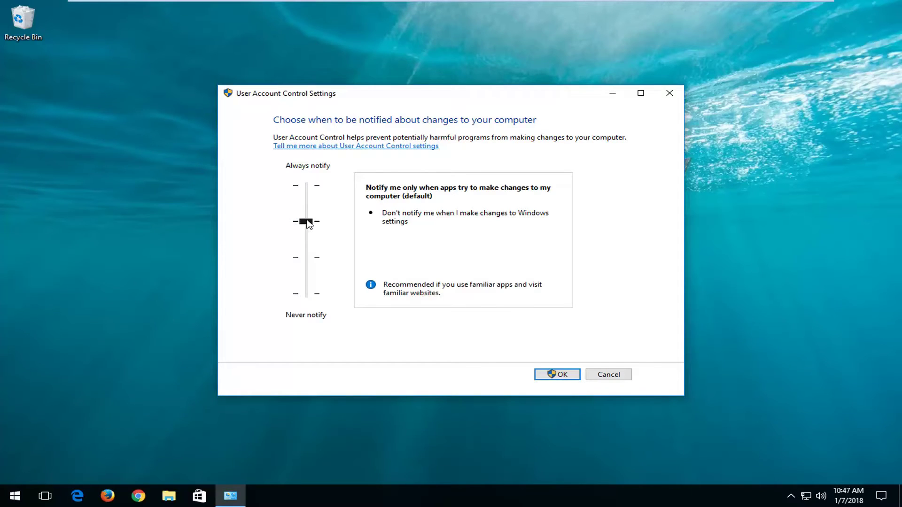
left_click_drag(306, 223, 305, 295)
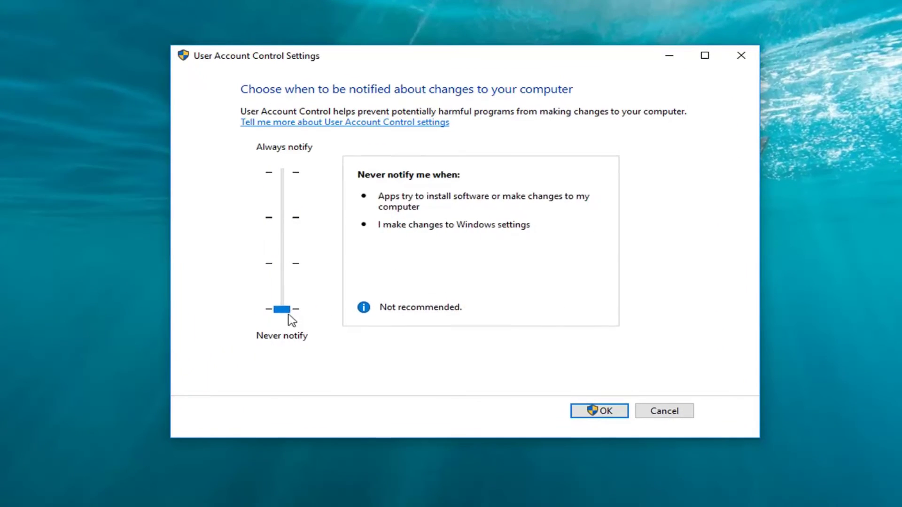
left_click_drag(282, 308, 283, 218)
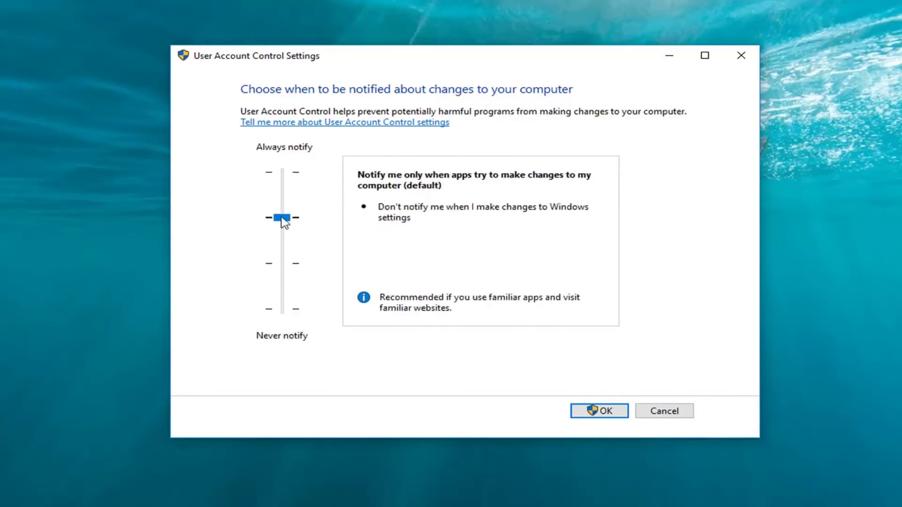
left_click(286, 239)
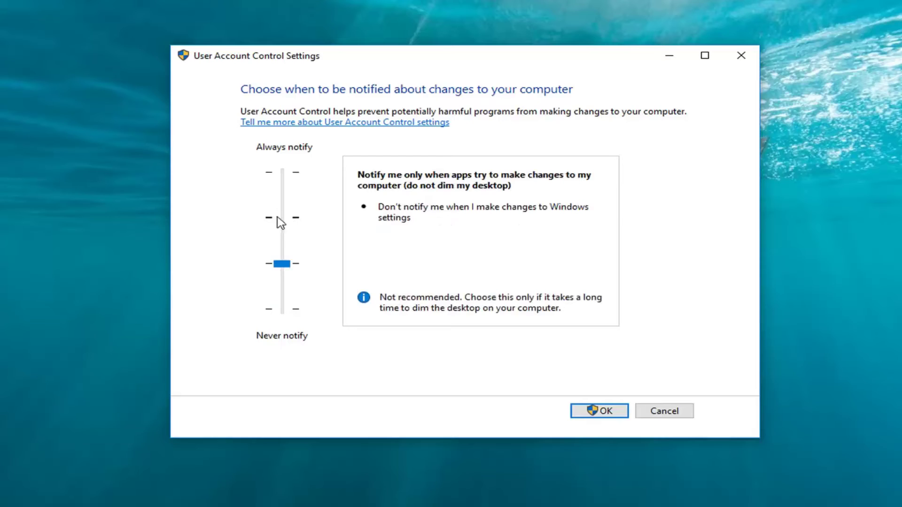
left_click_drag(283, 263, 282, 171)
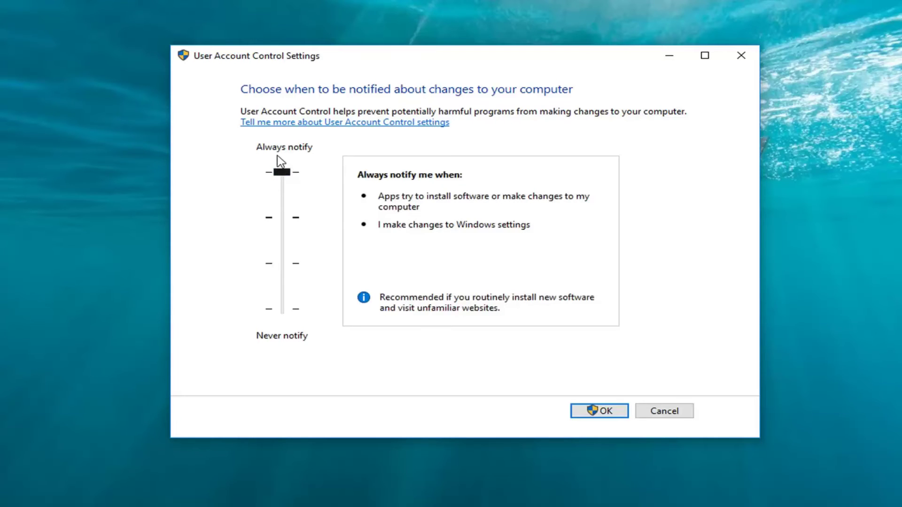
left_click_drag(282, 172, 281, 309)
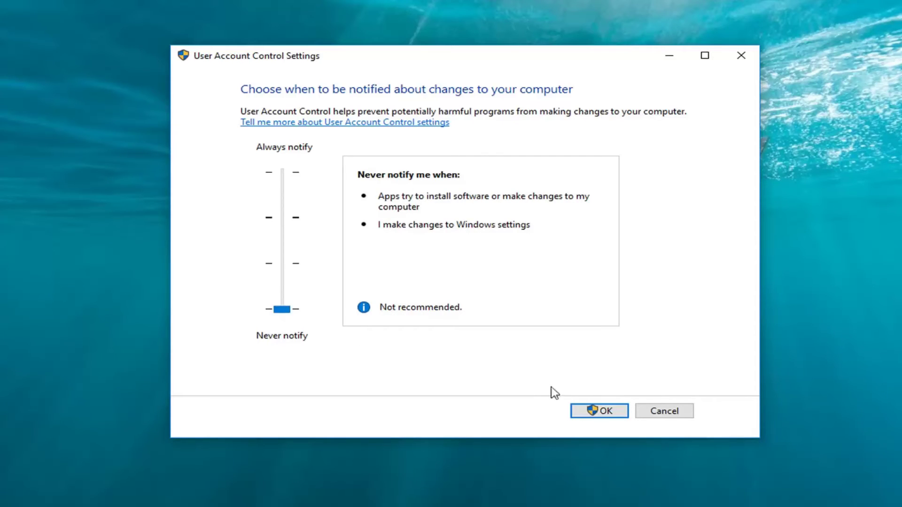
Submit the Never notify level with OK, bringing up the permission prompt
left_click(599, 411)
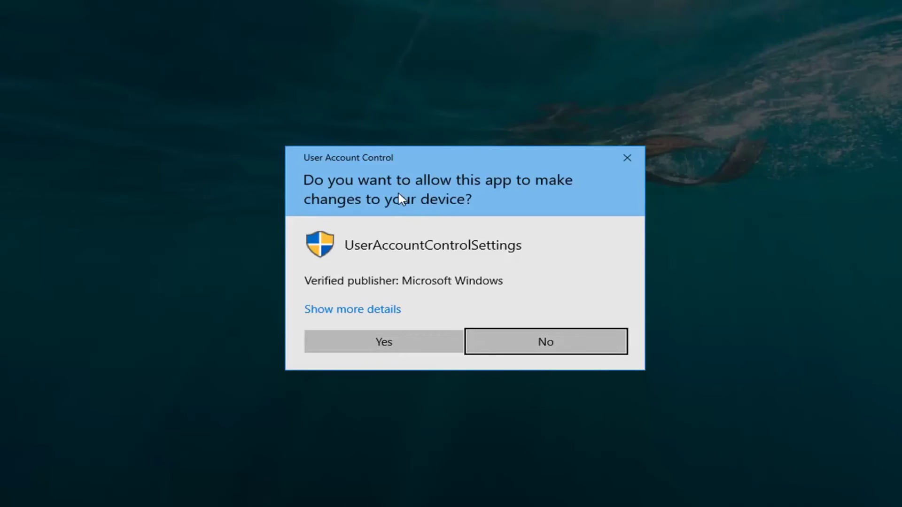